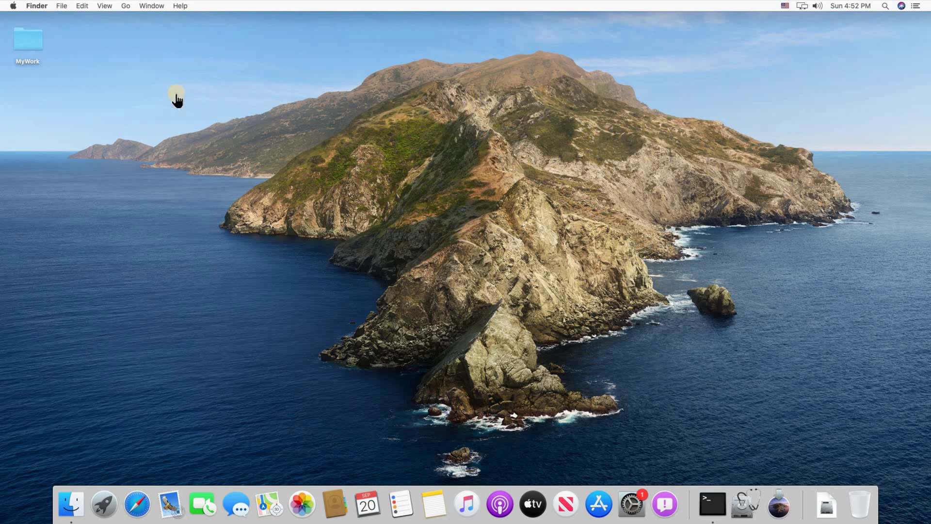
- Launch Disk Utility from Finder's Go > Utilities folder
click(126, 7)
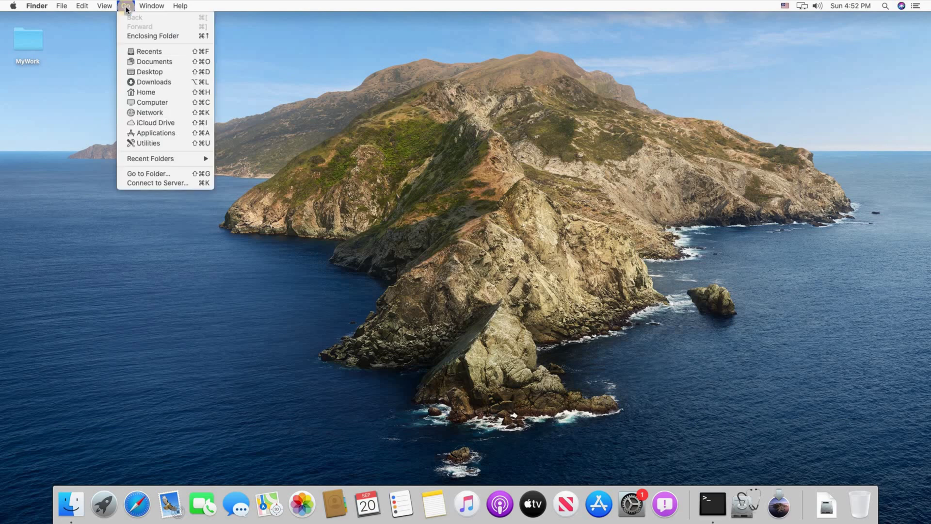
click(153, 144)
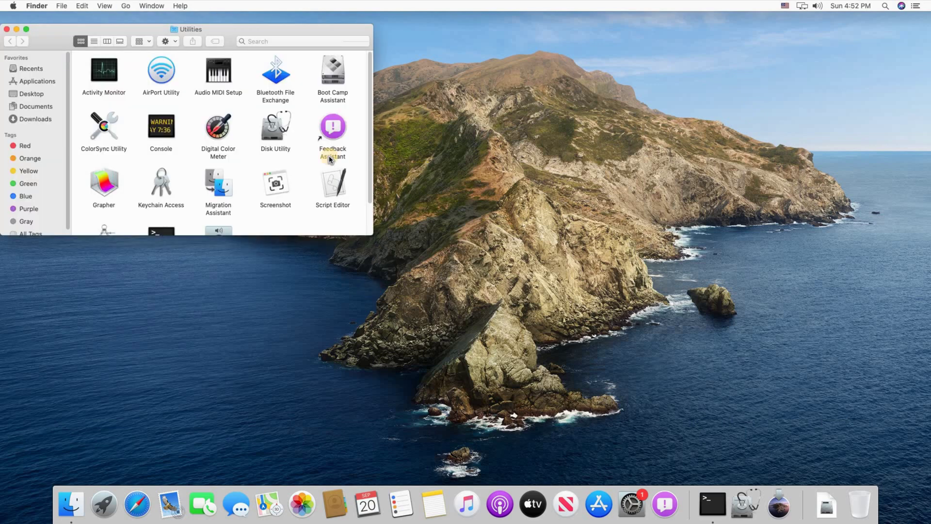
double_click(274, 128)
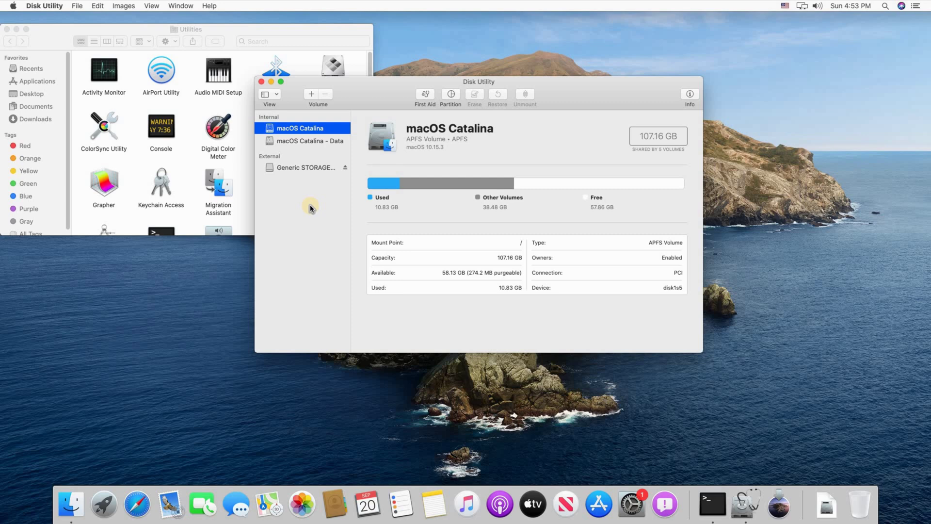
- Erase the 32.01 GB external drive as Mac OS Extended (Journaled) named USB, then quit Disk Utility
click(293, 168)
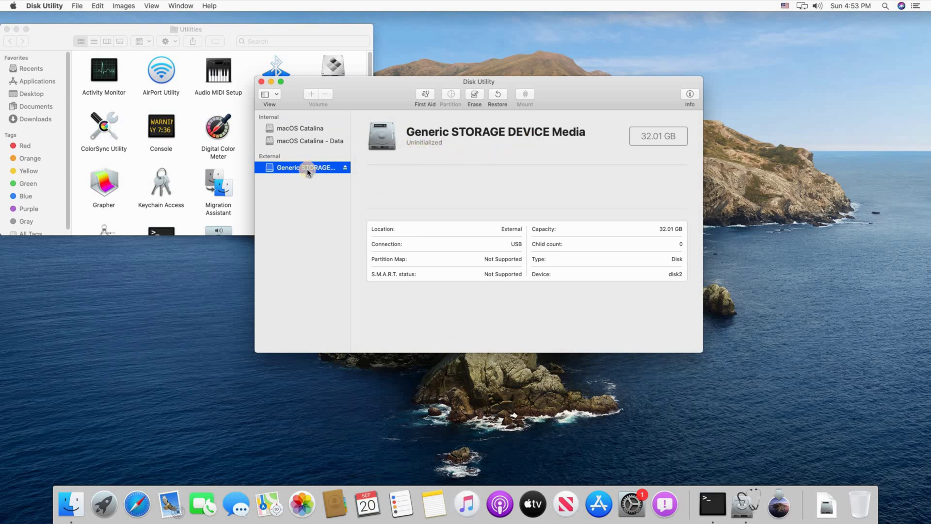
click(475, 96)
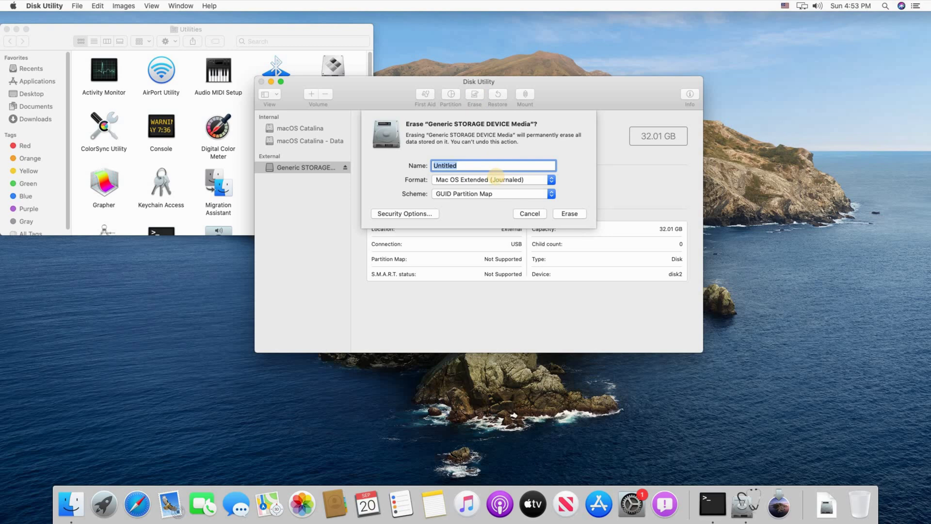
text(USB)
click(569, 215)
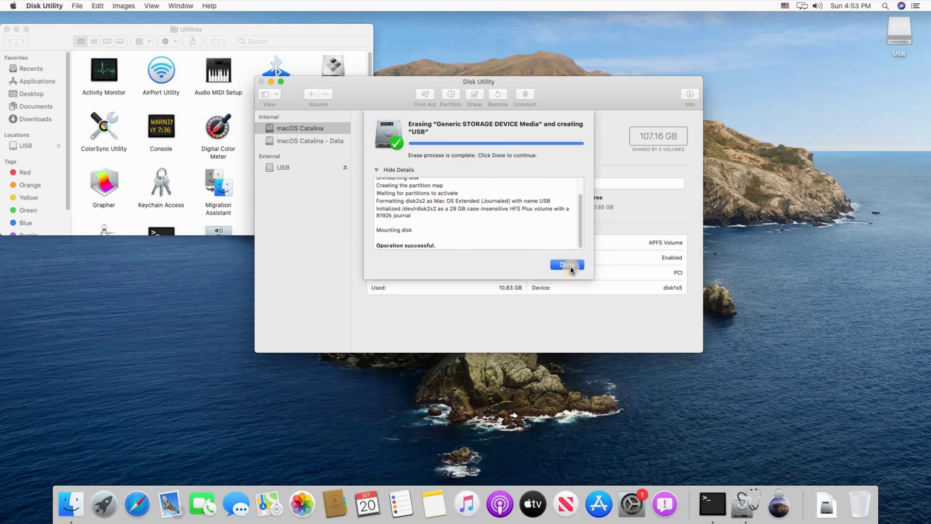
click(570, 265)
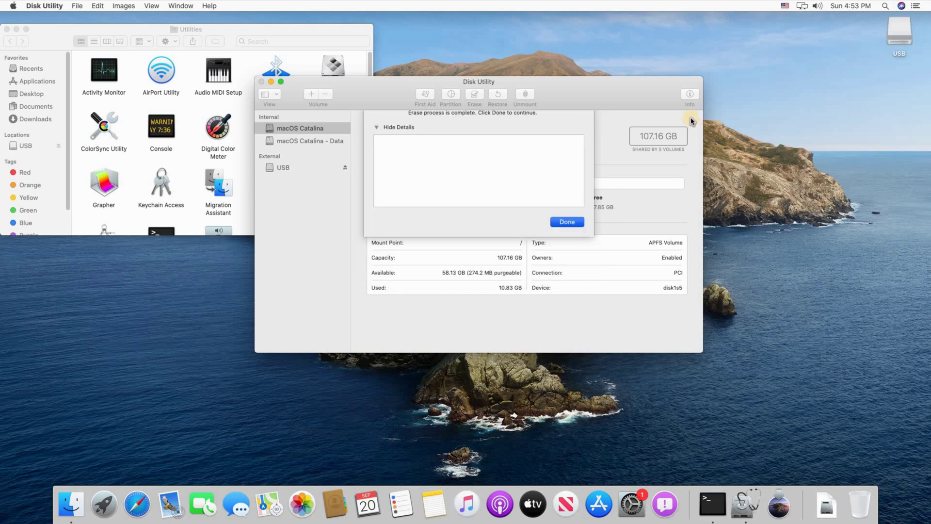
click(262, 81)
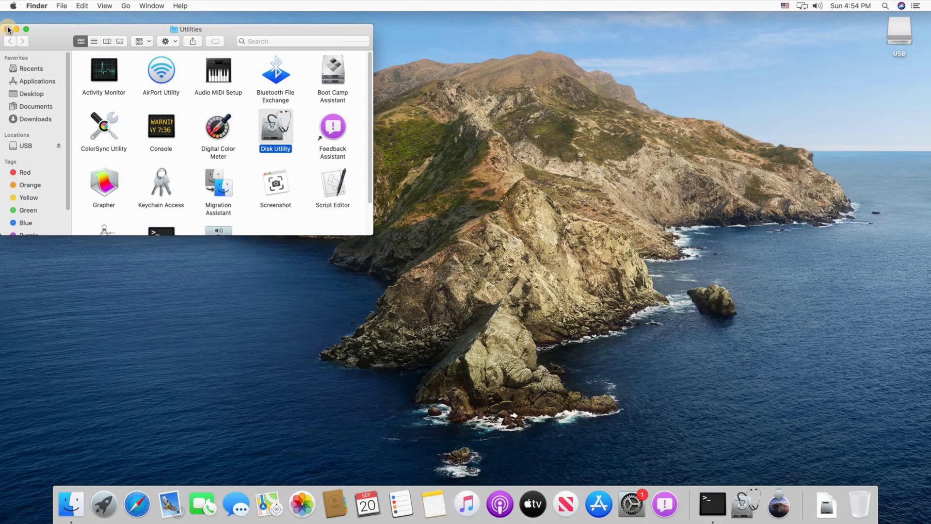
- Close the Utilities window and pick USB as the Time Machine backup disk in System Preferences
key(super+w)
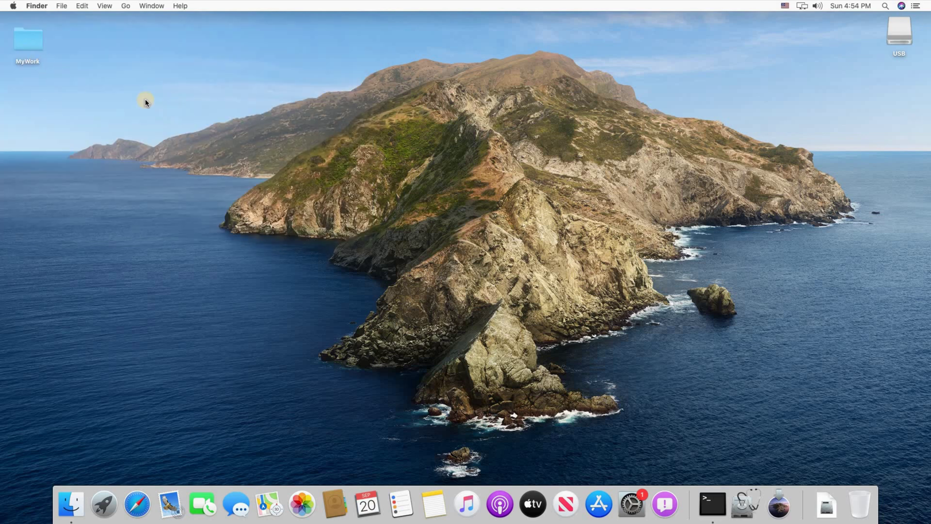
click(13, 6)
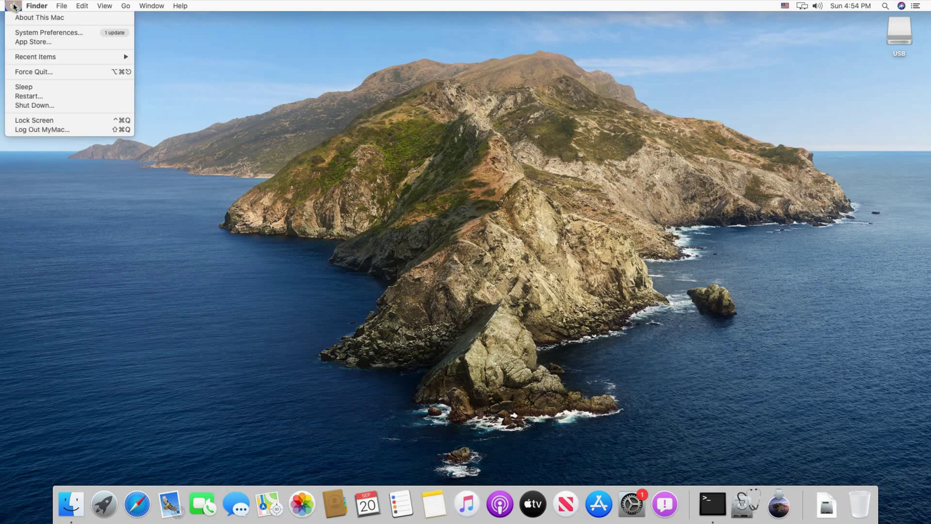
click(25, 34)
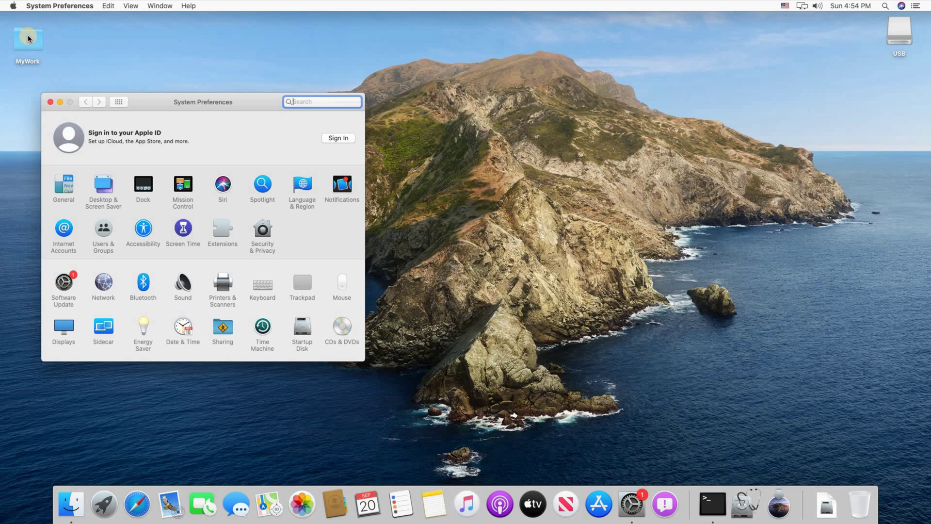
click(264, 328)
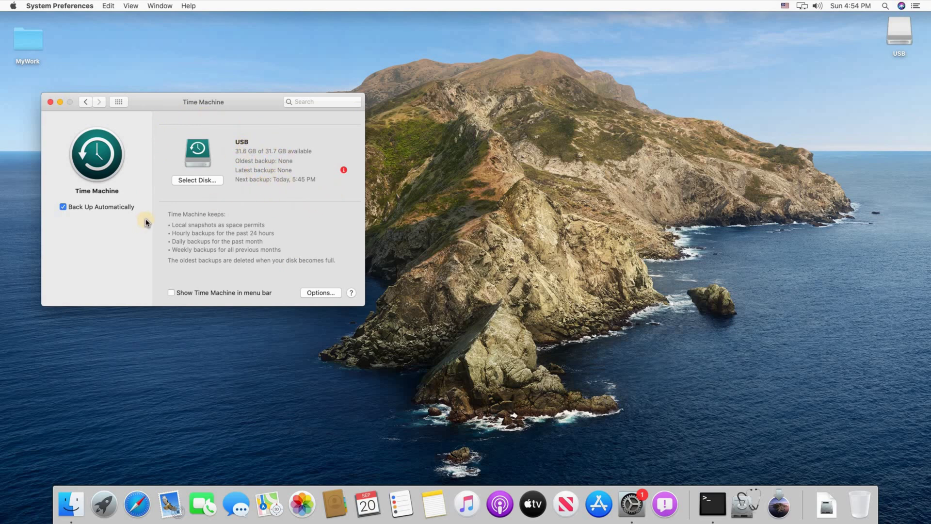
click(192, 182)
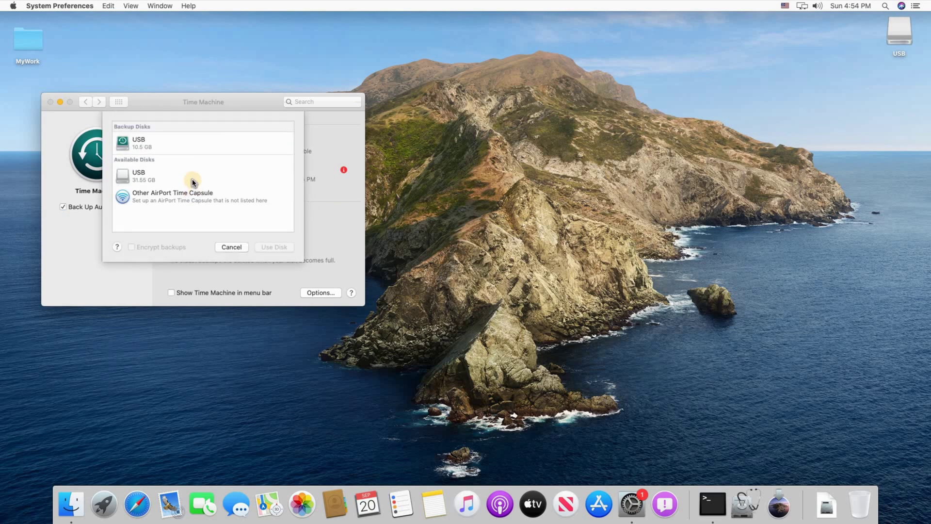
click(122, 174)
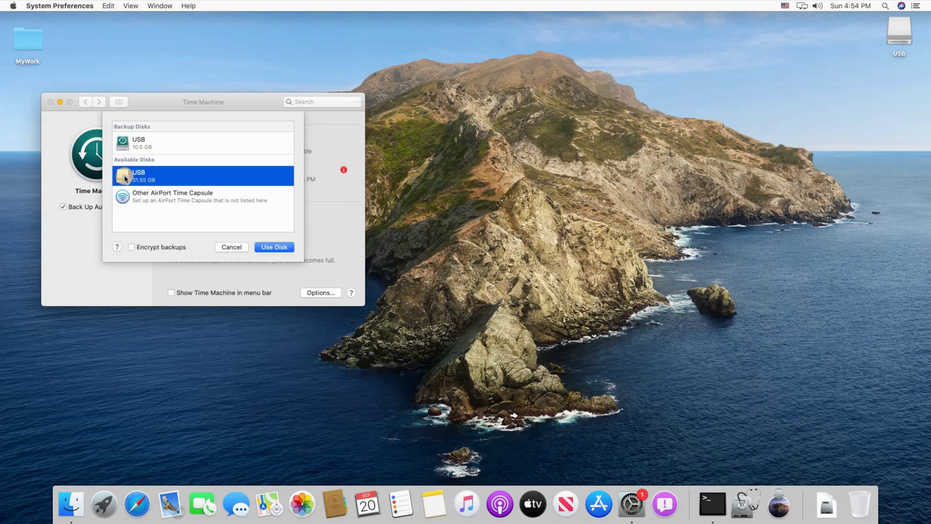
- Confirm USB as backup disk, show Time Machine in the menu bar, and run Back Up Now
click(271, 247)
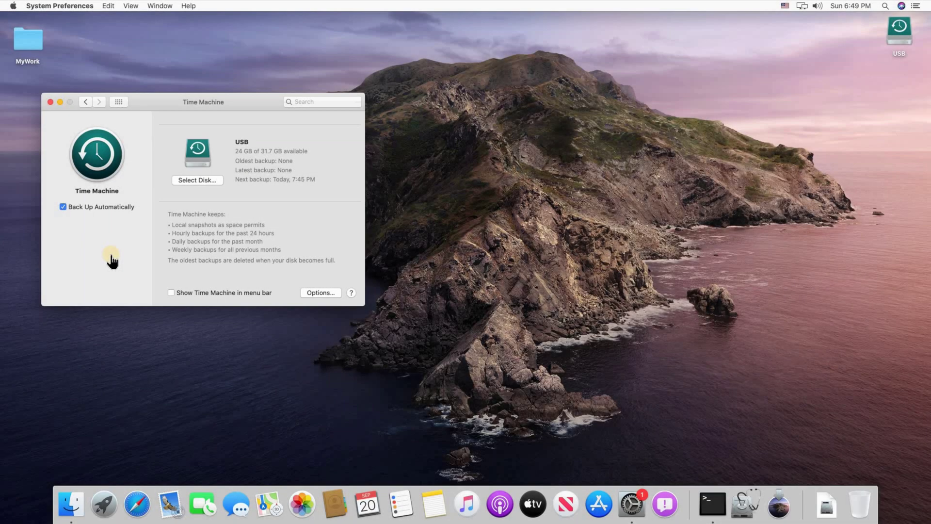
click(171, 292)
click(49, 101)
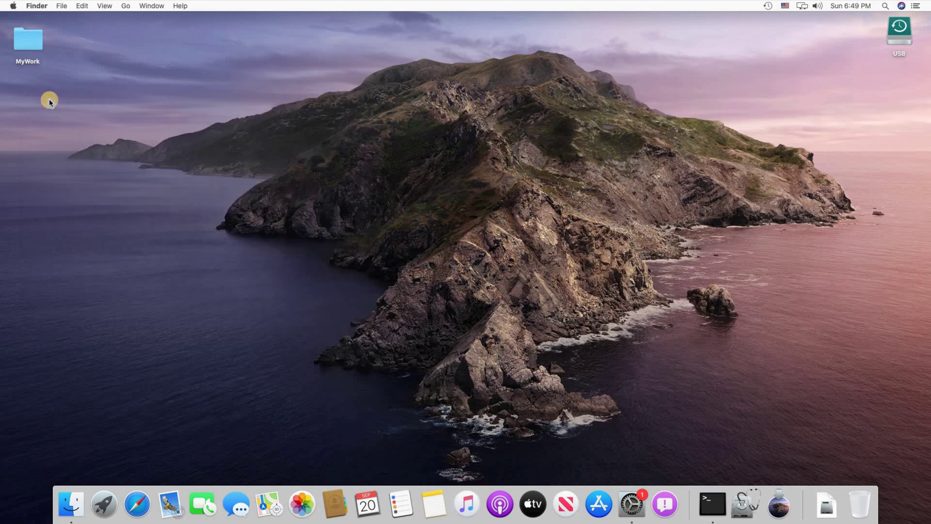
click(768, 7)
click(777, 33)
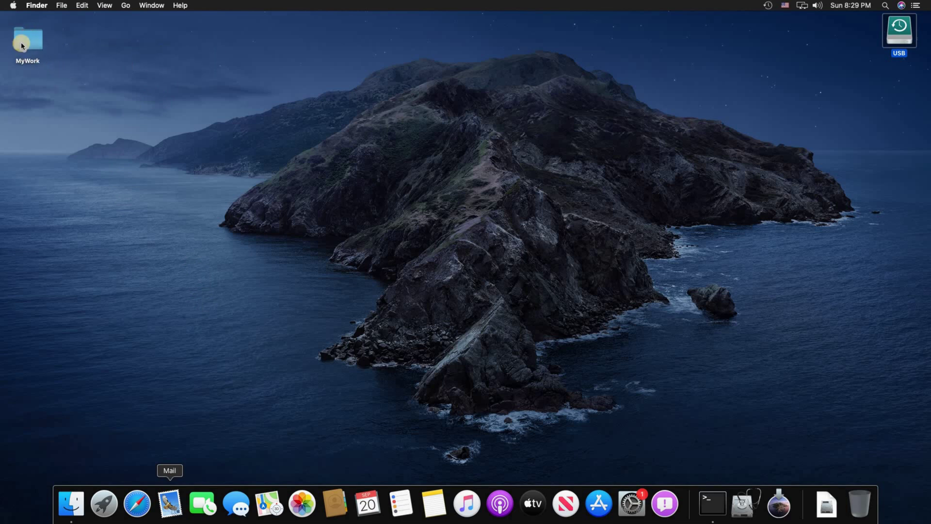
- Open the MyWork folder and move pngguru.com.png to the Trash
click(21, 46)
double_click(21, 46)
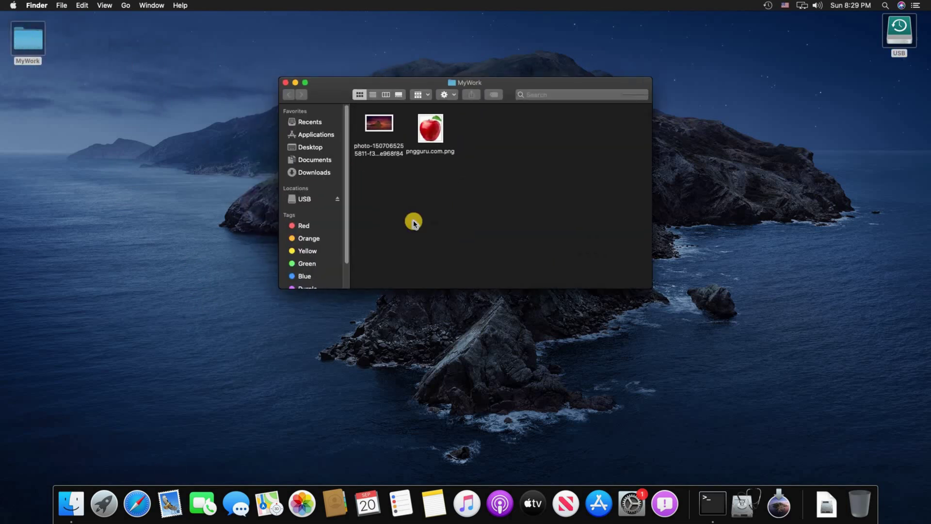
click(427, 136)
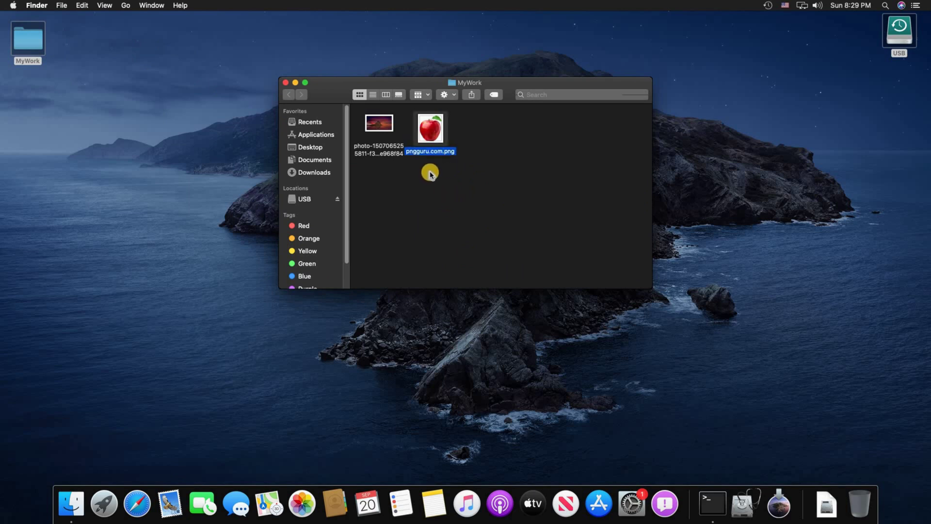
right_click(428, 141)
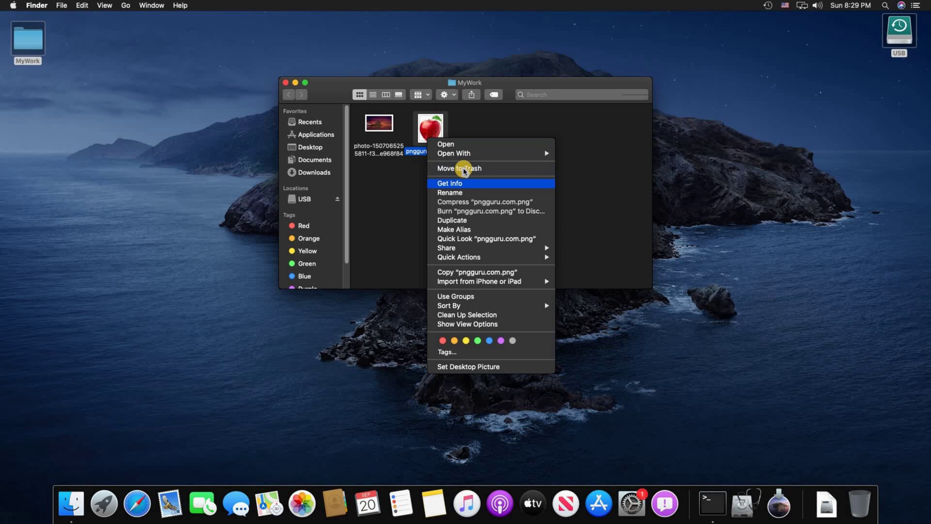
click(466, 168)
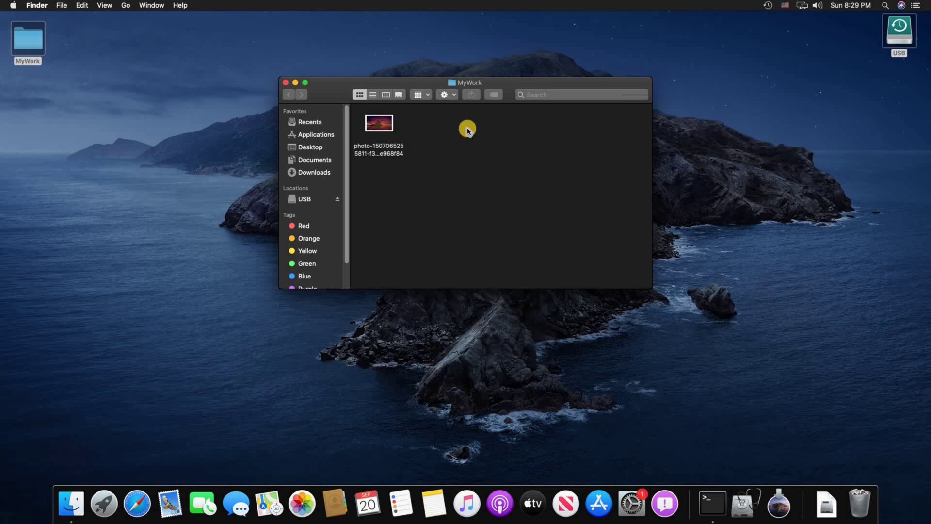
- Empty the Trash permanently and close the MyWork window
right_click(859, 503)
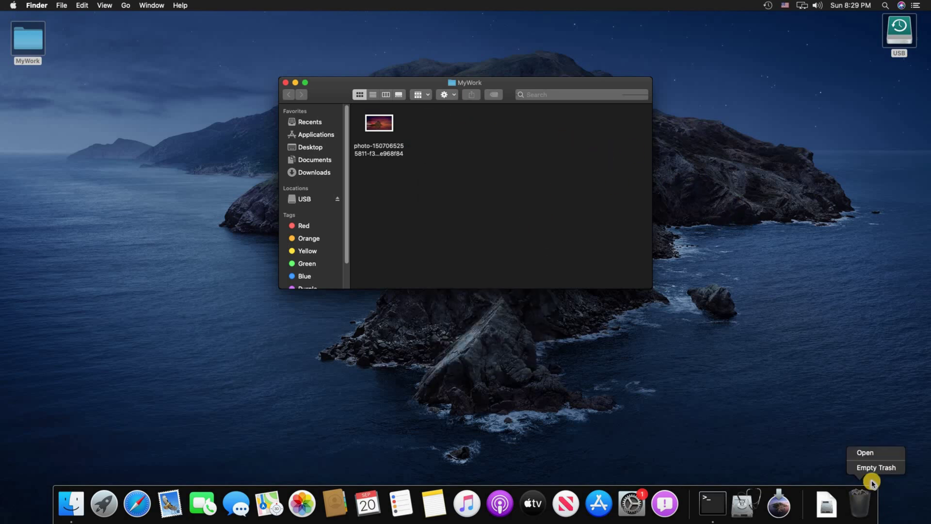
click(875, 468)
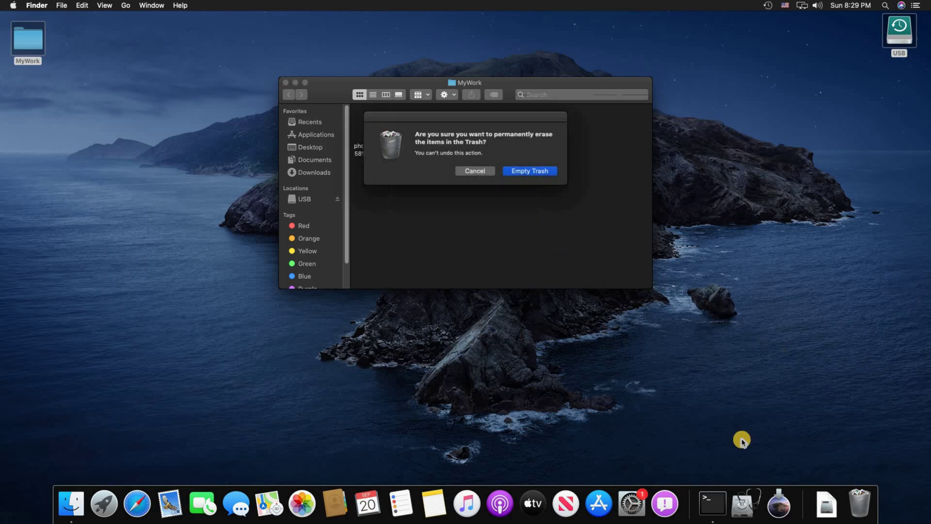
click(528, 171)
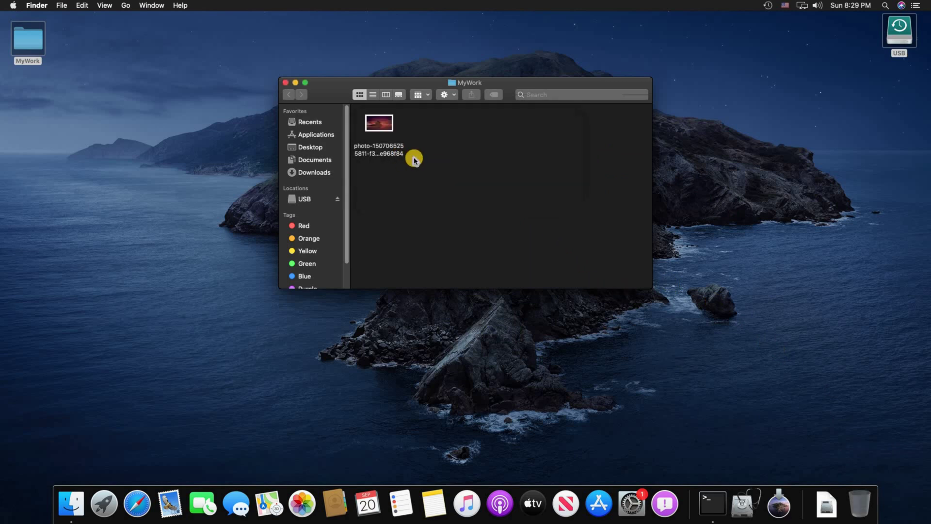
click(290, 82)
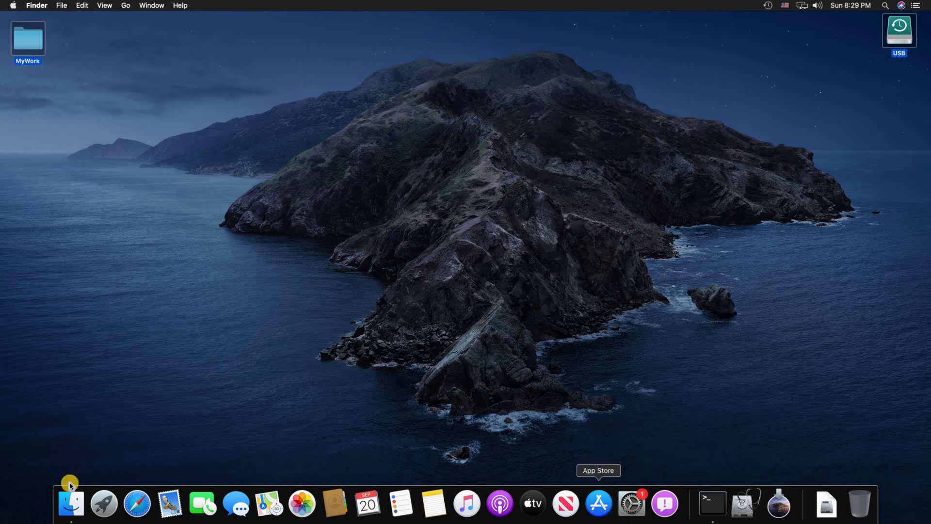
- Launch Time Machine from the Applications folder in a new Finder window
click(67, 513)
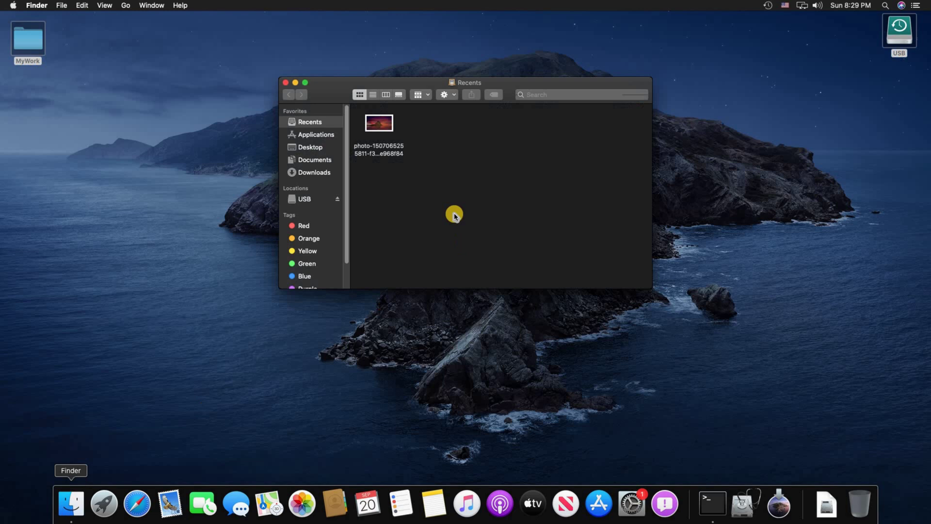
click(305, 134)
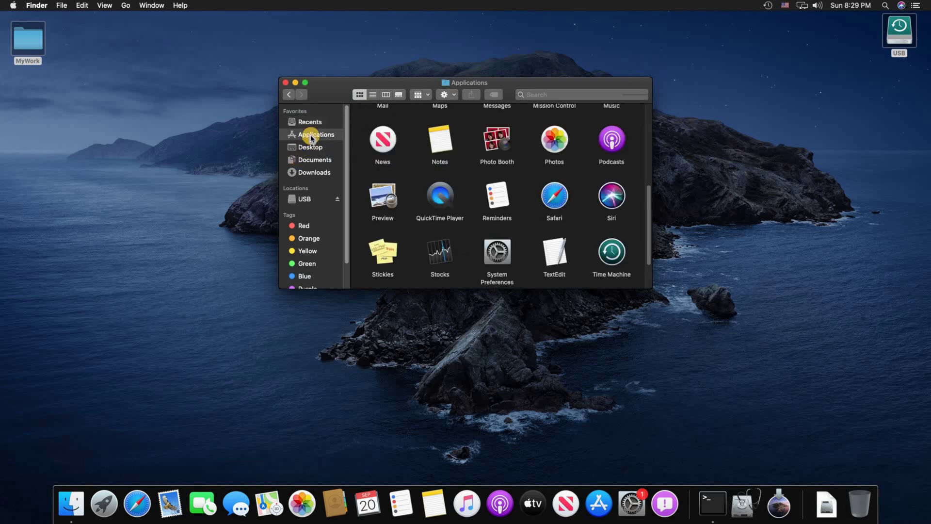
click(614, 255)
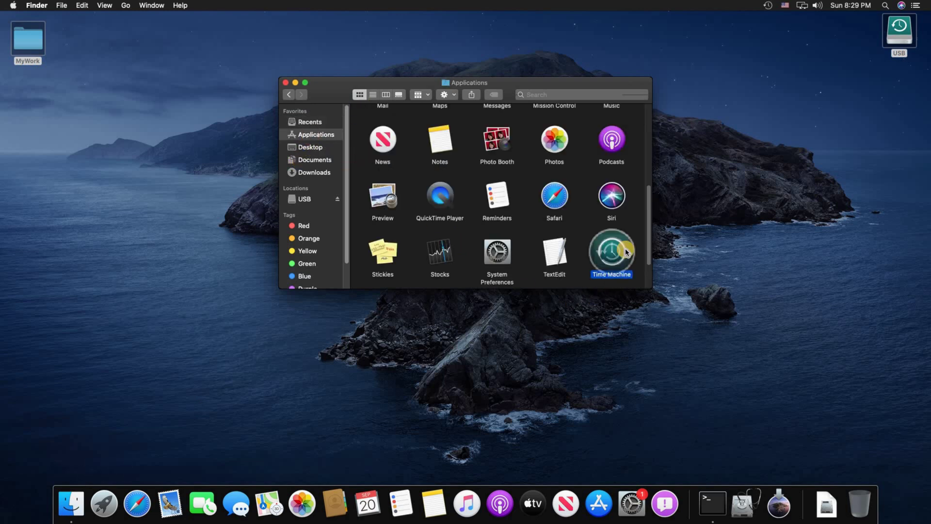
key(super+o)
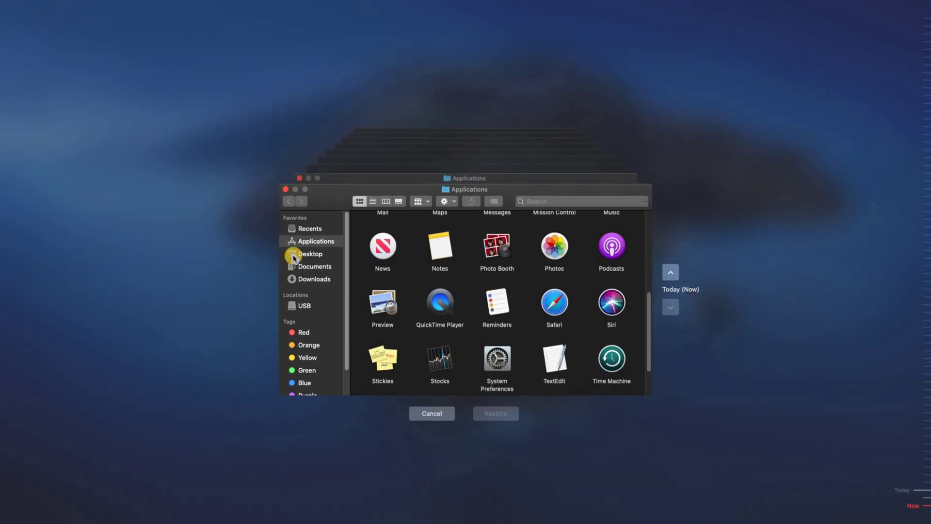
- Go to Desktop > MyWork in the 8:05 PM backup and restore pngguru.com.png
click(312, 254)
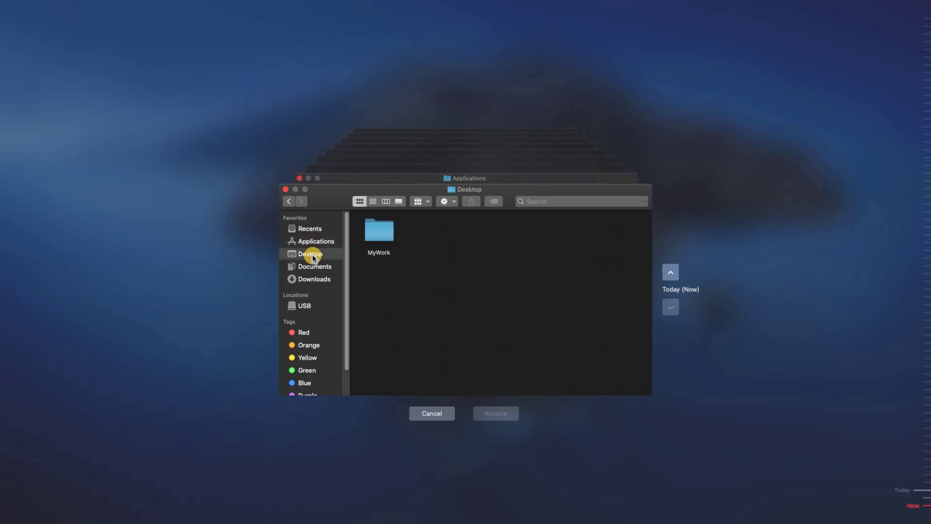
double_click(380, 242)
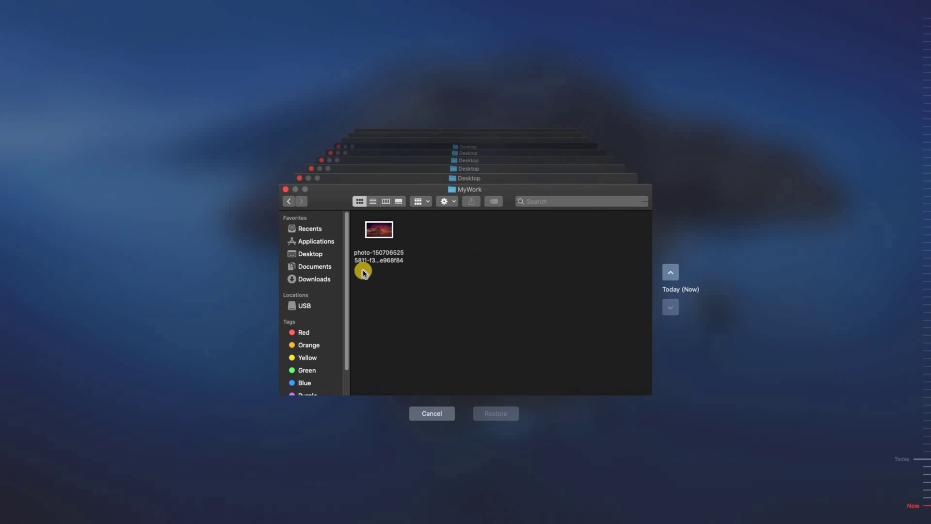
click(674, 273)
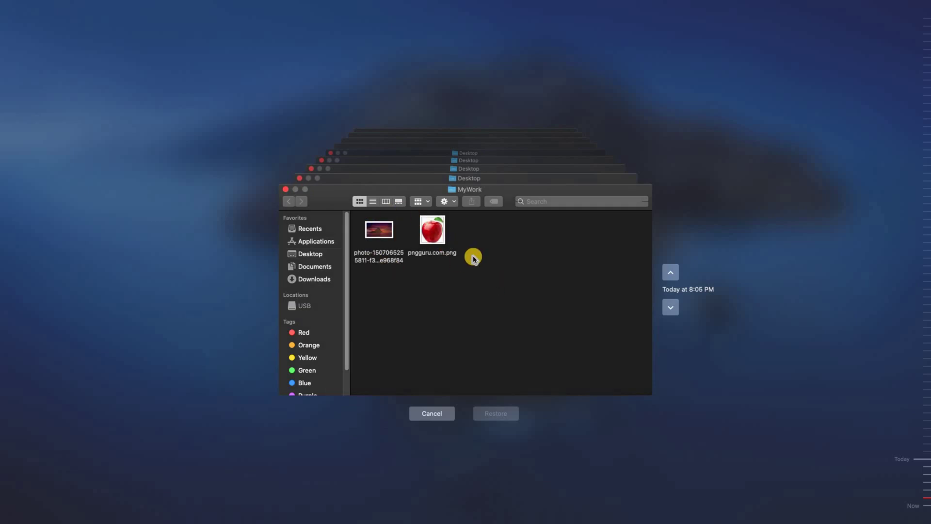
click(427, 235)
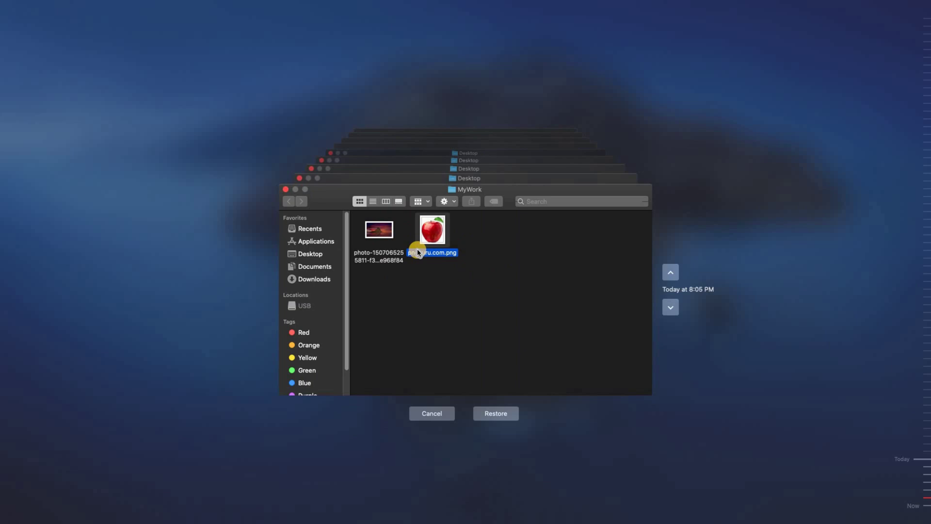
click(494, 417)
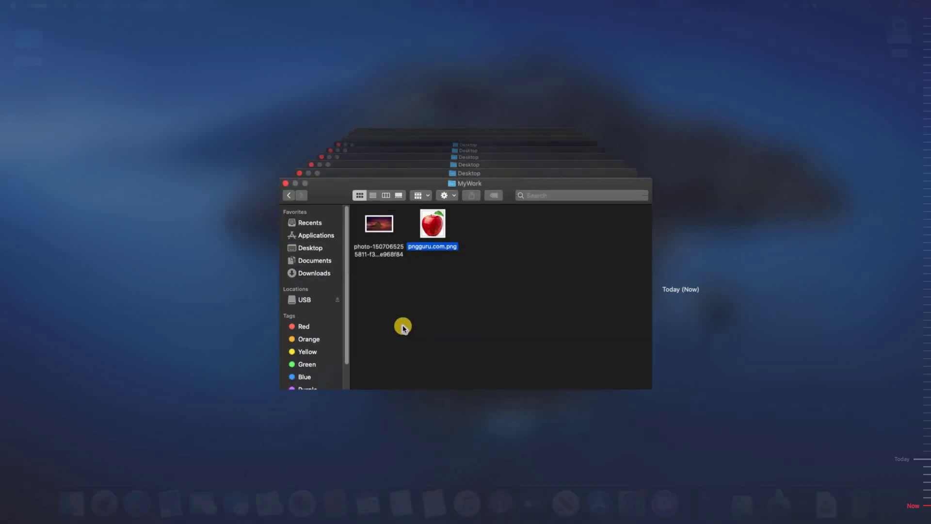
- Bring up the MyWork window, clear its file selection, and close it
click(21, 42)
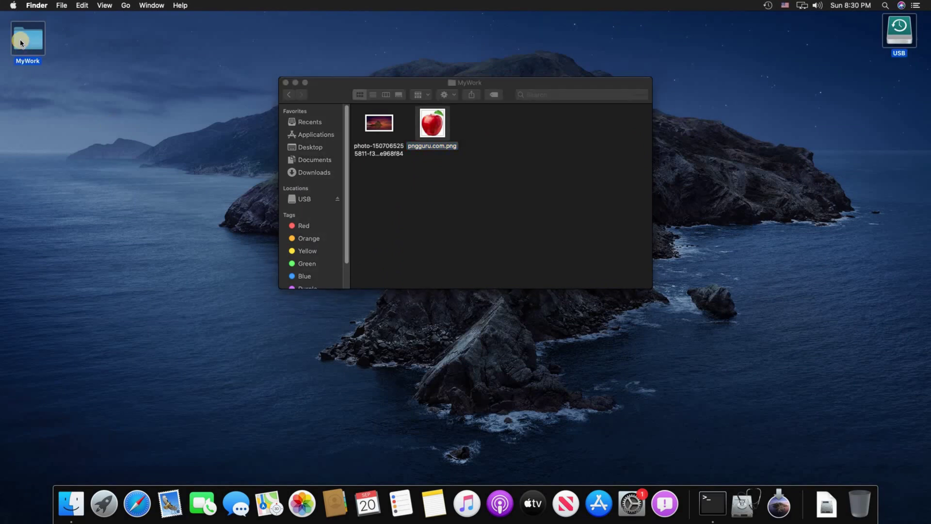
double_click(20, 43)
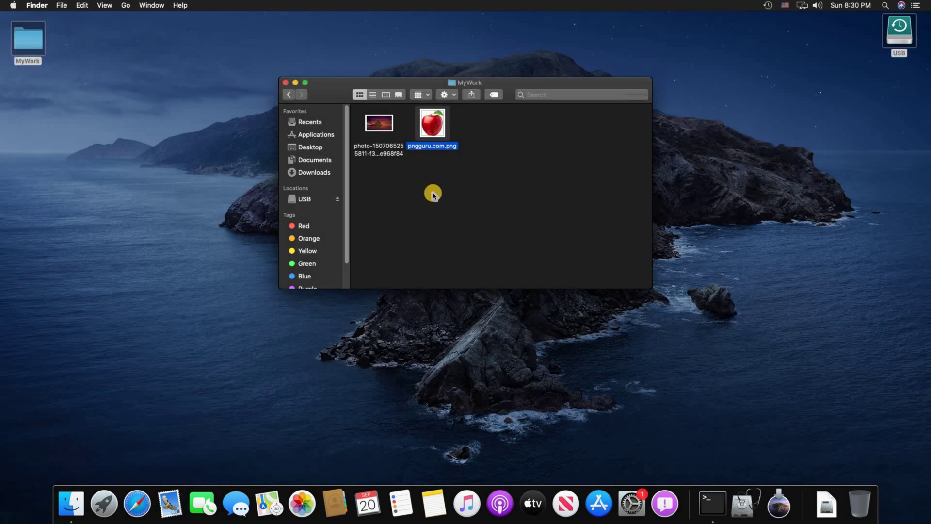
click(463, 165)
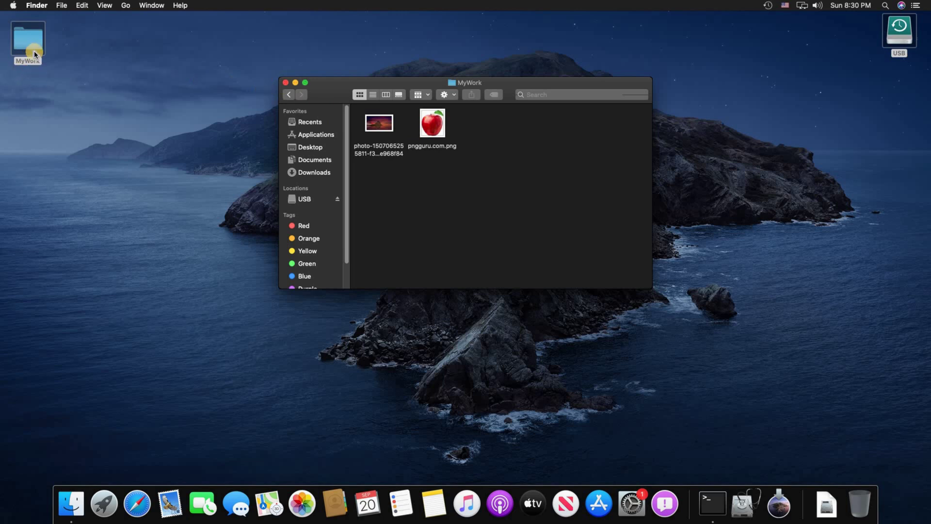
click(286, 82)
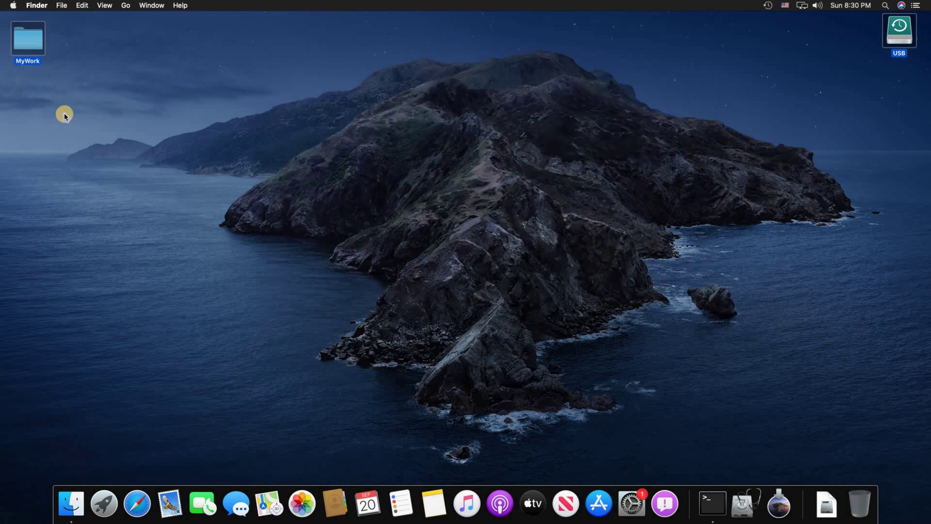
- Move the MyWork desktop folder to the Trash and empty the Trash permanently
click(33, 48)
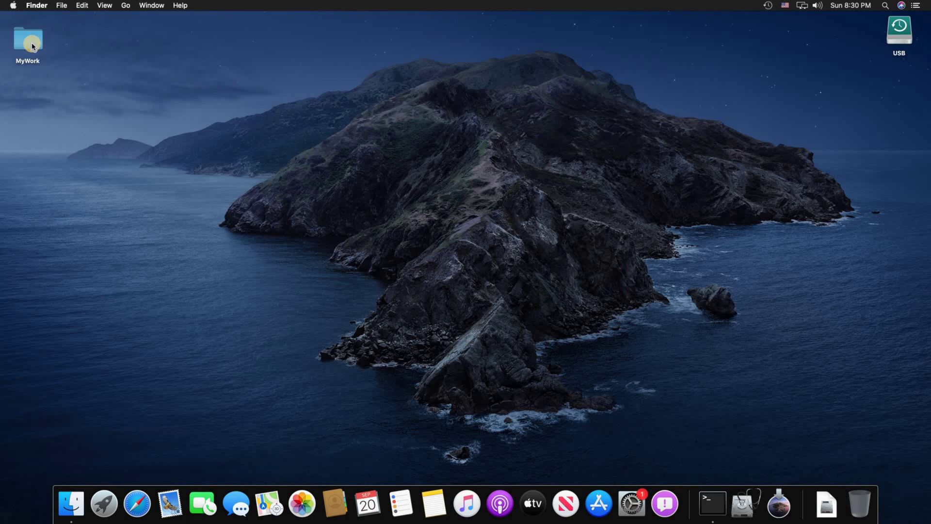
right_click(33, 47)
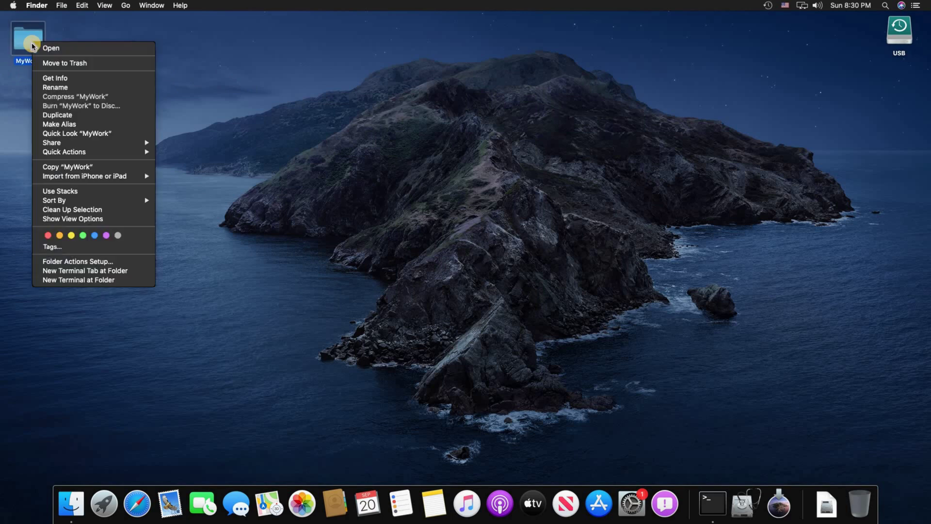
click(71, 63)
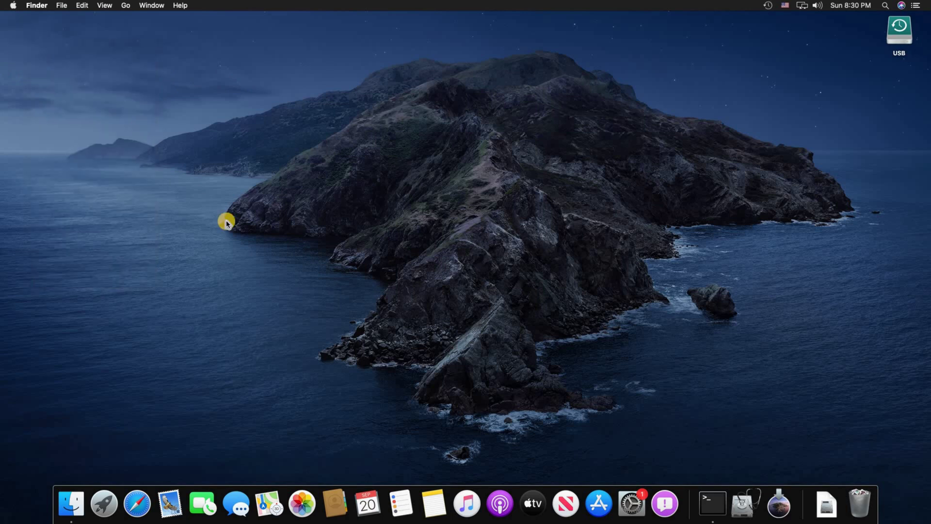
right_click(871, 507)
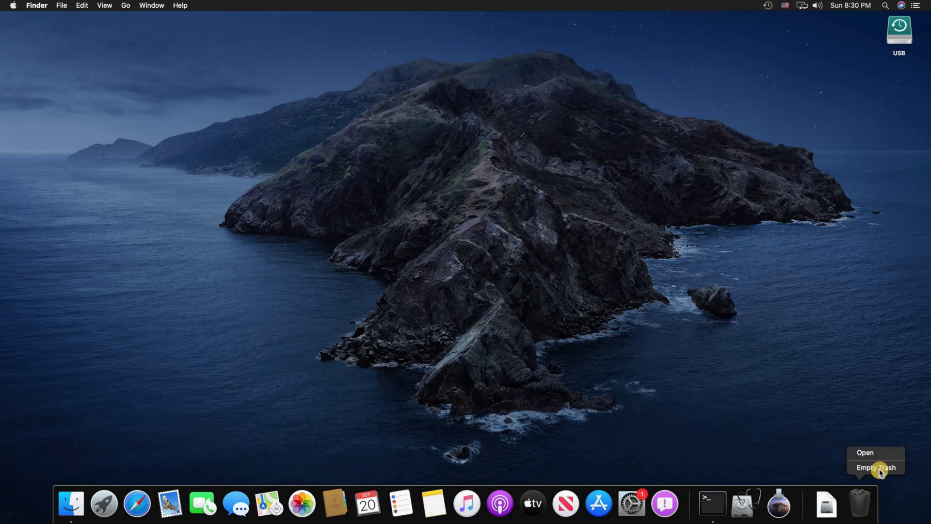
click(878, 469)
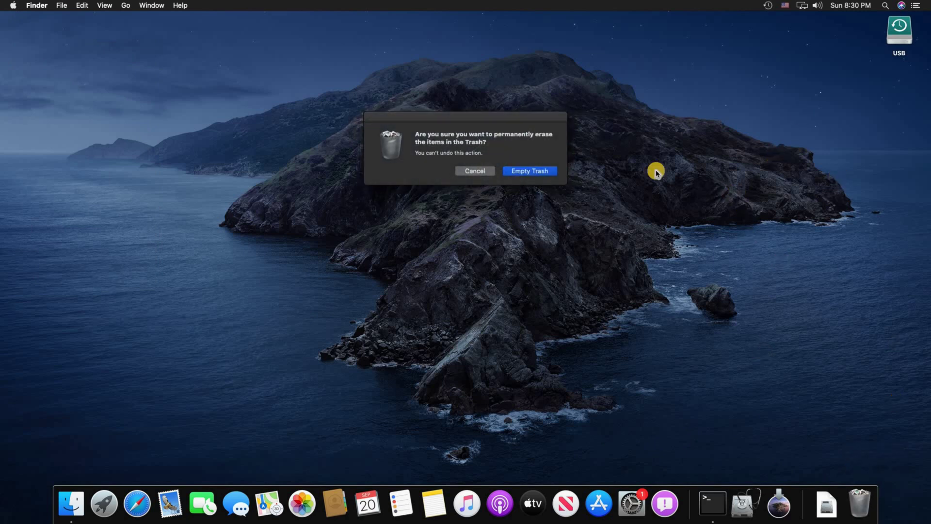
click(520, 175)
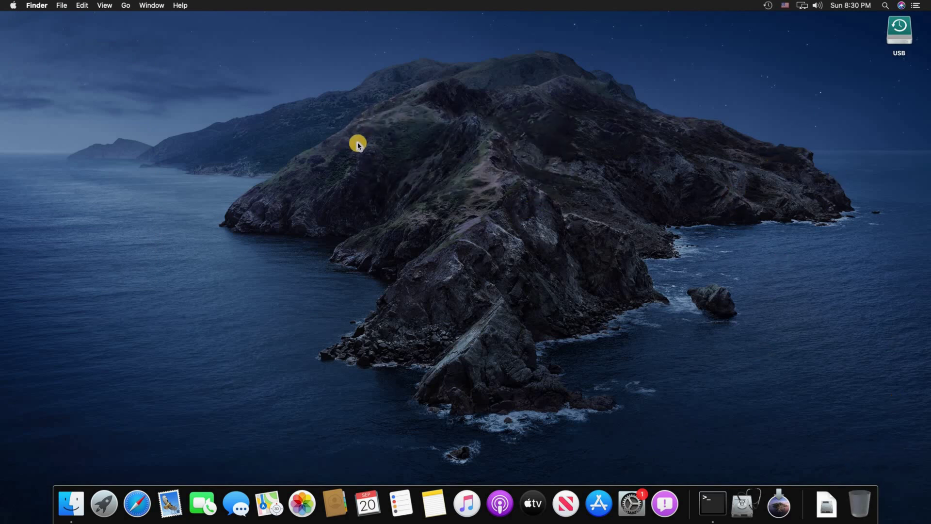
- Enter Time Machine from the menu bar, go back to 8:05 PM, and restore MyWork
click(770, 6)
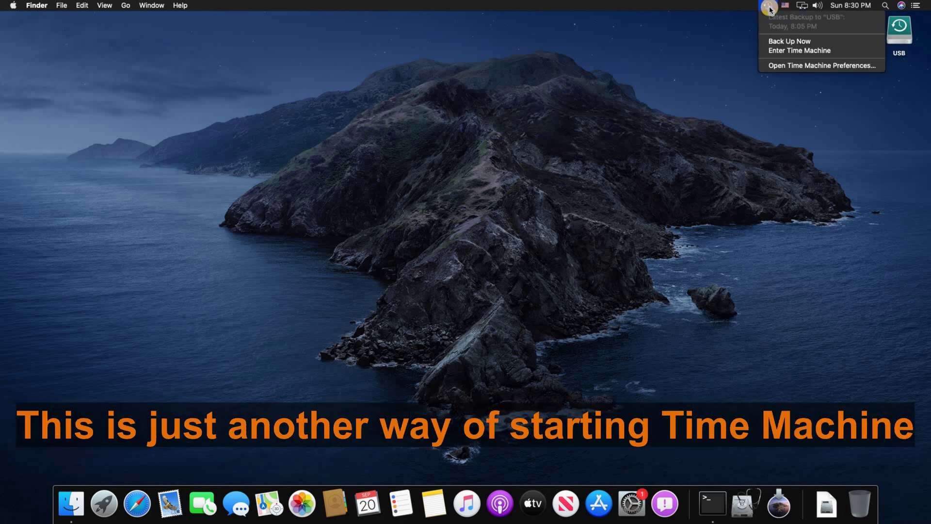
click(782, 52)
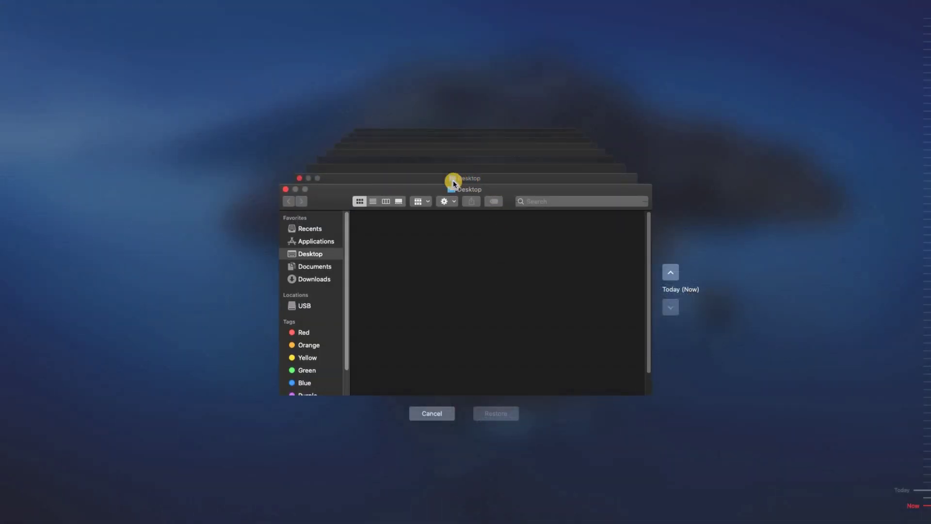
click(672, 274)
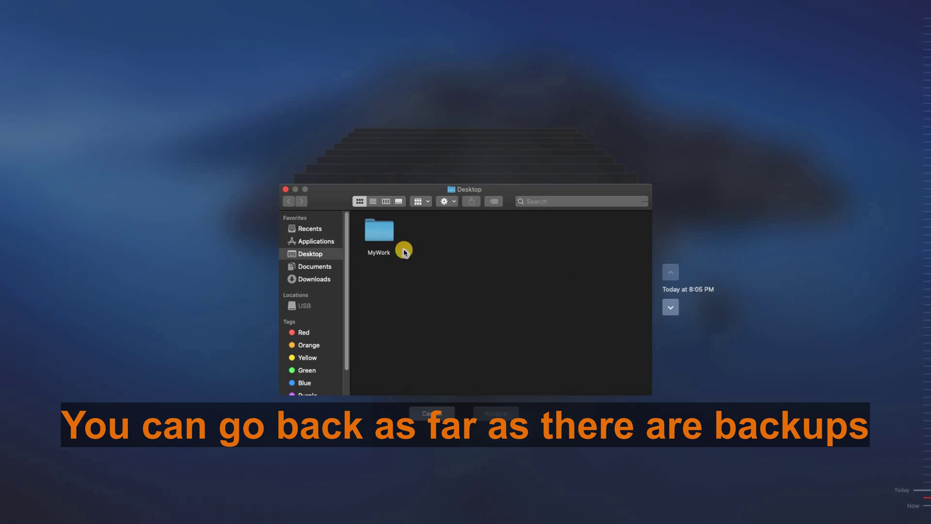
click(376, 233)
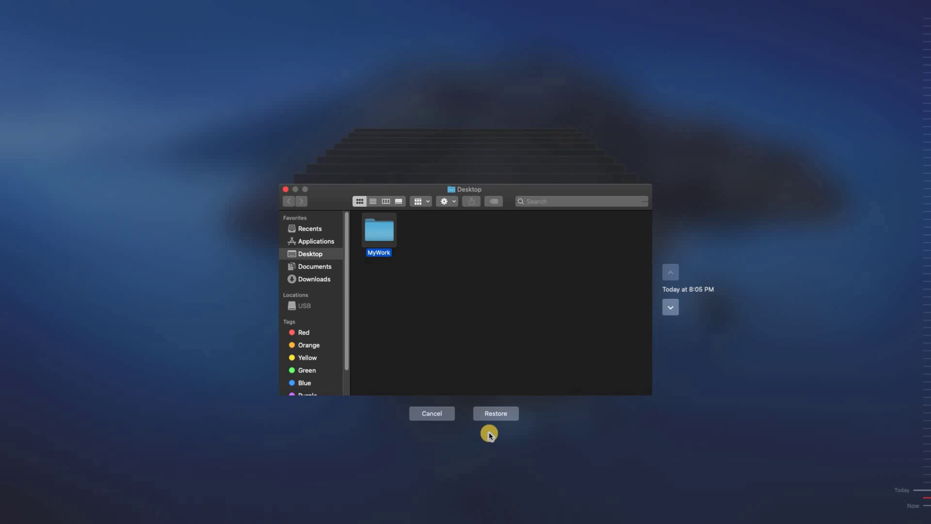
click(493, 414)
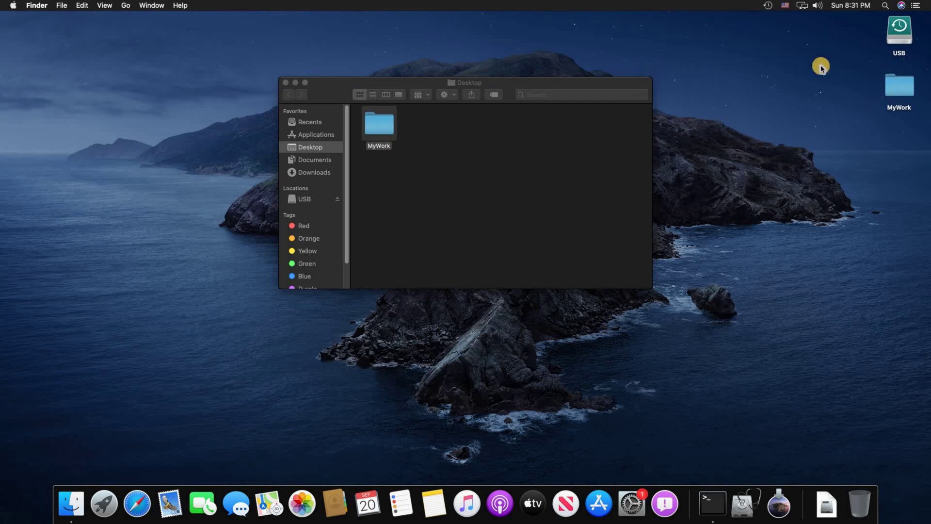
- Open the restored MyWork folder to confirm both images, then close all Finder windows
double_click(902, 91)
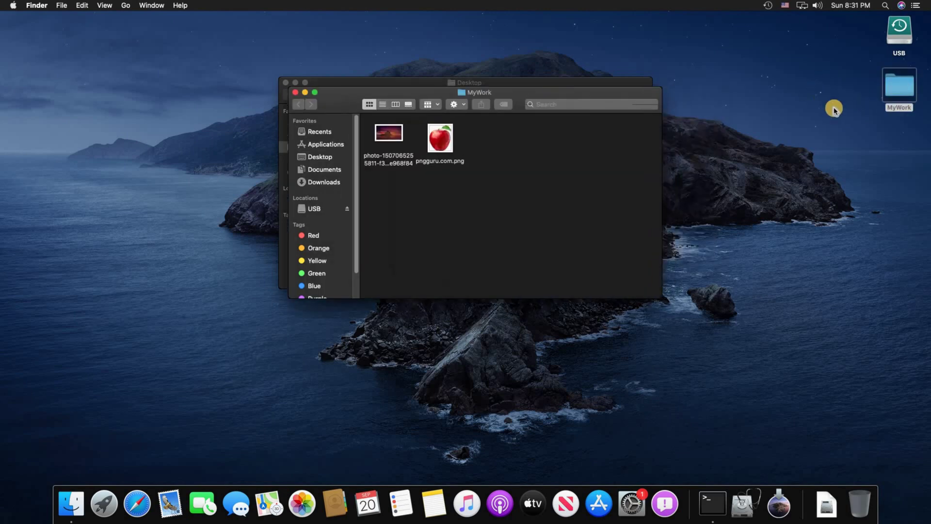
alt+click(295, 93)
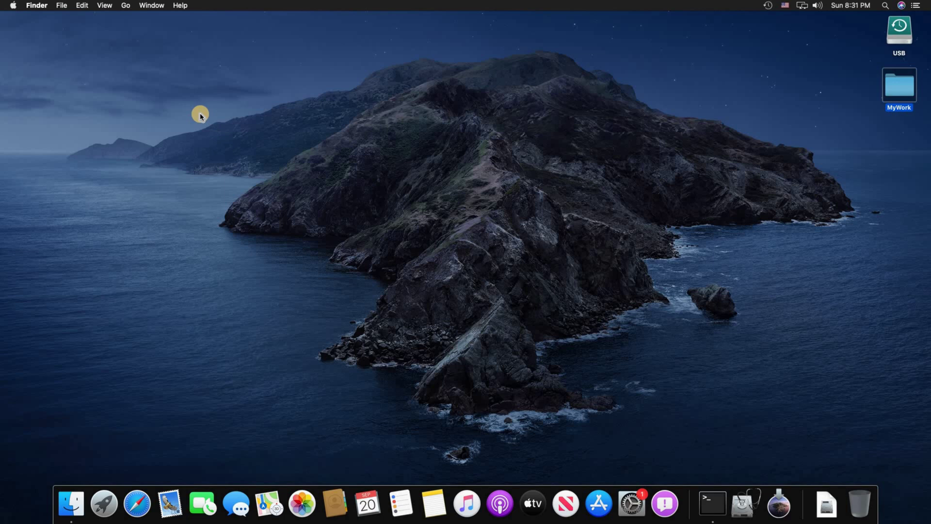
- Restart the Mac from the Apple menu to boot into macOS Recovery
click(10, 7)
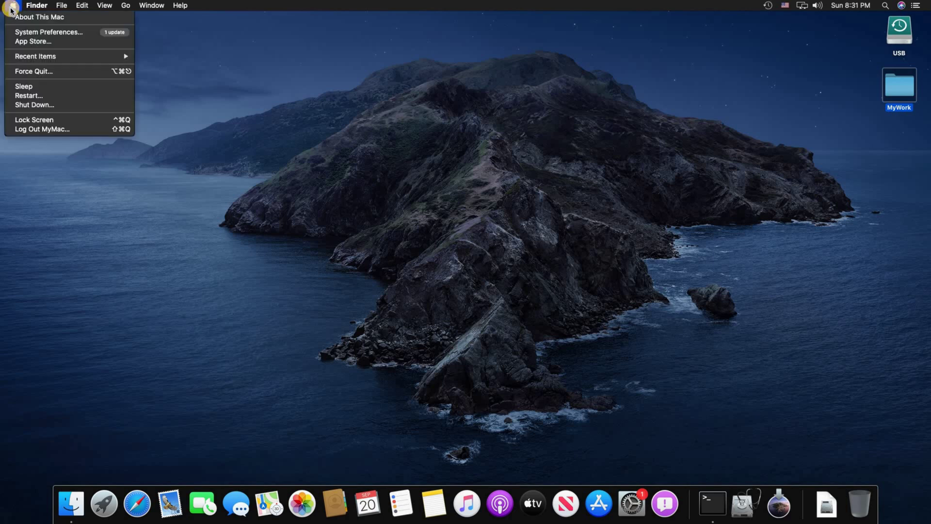
click(43, 97)
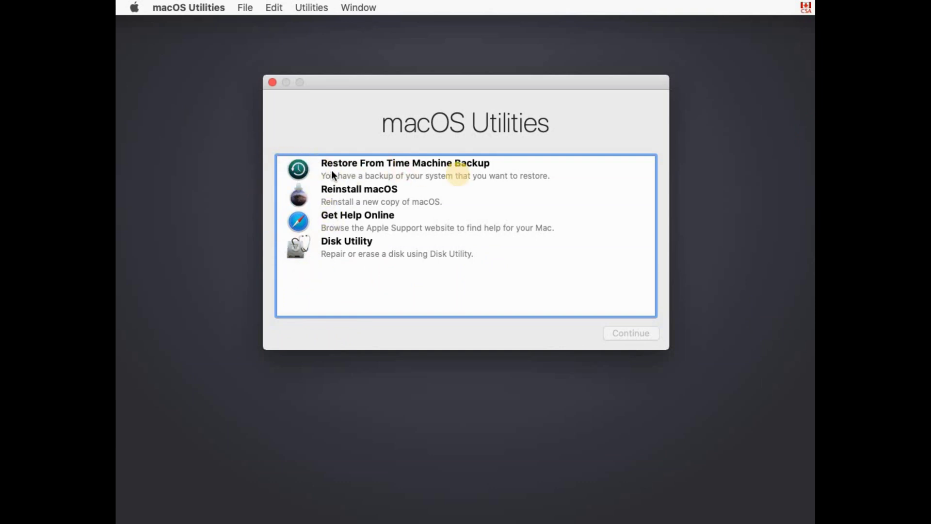
- Start Restore From Time Machine Backup and select the USB disk as the restore source
click(359, 177)
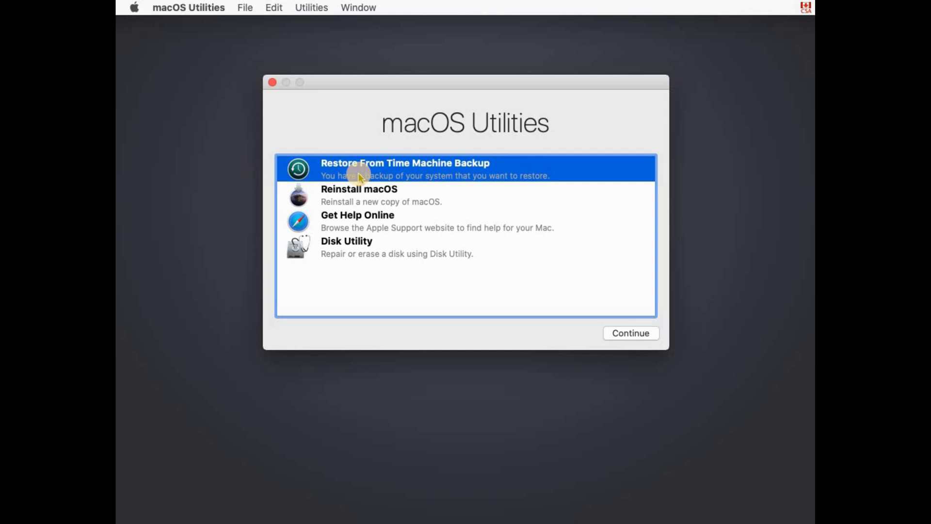
click(641, 339)
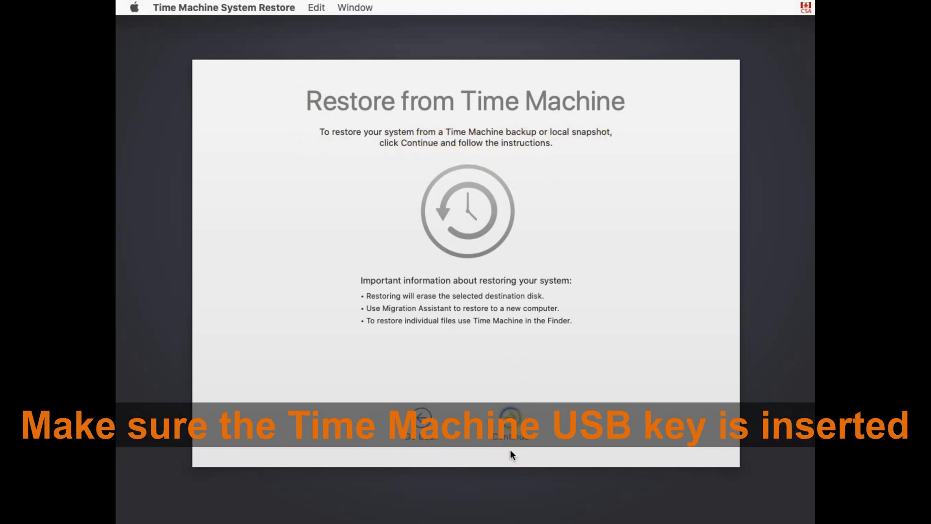
click(510, 416)
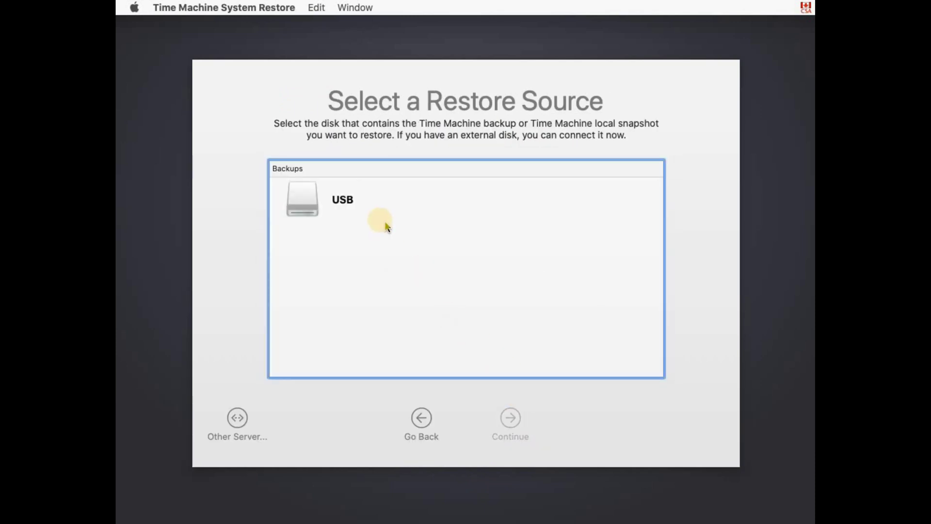
click(287, 194)
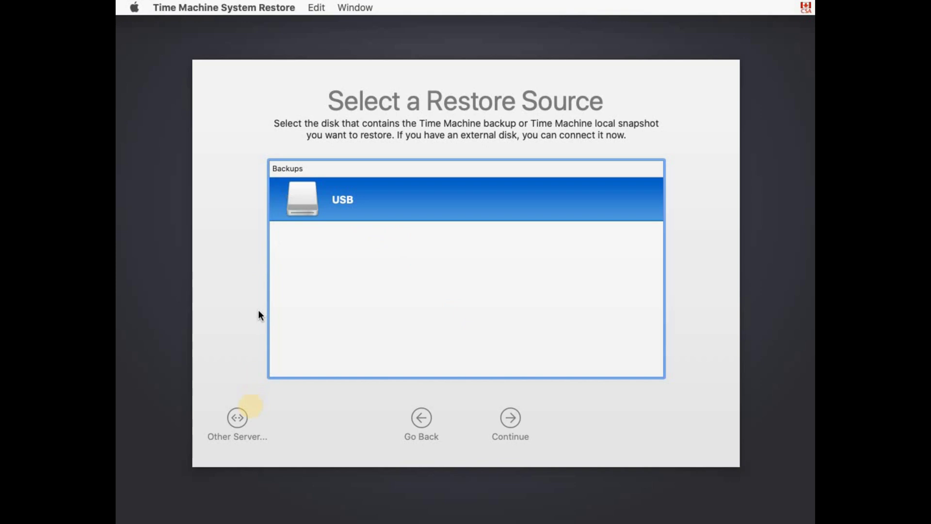